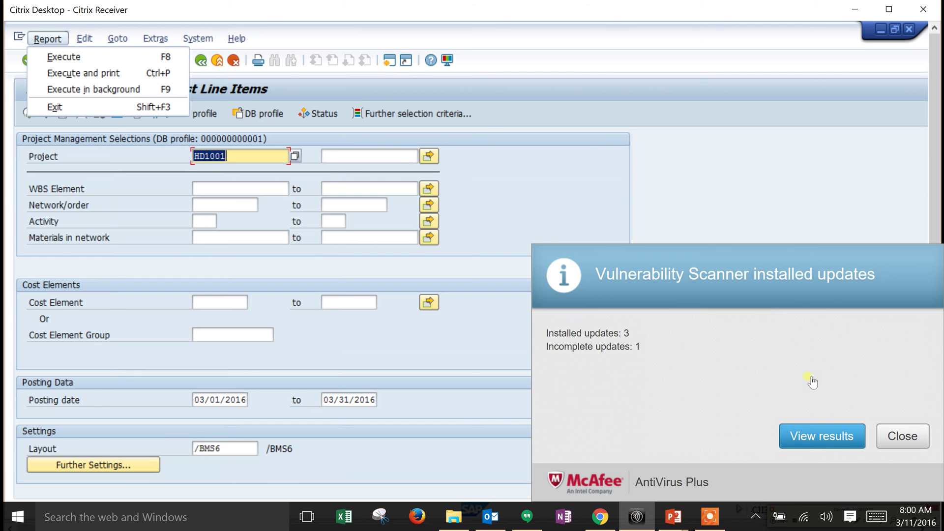
Dismiss the antivirus popup and run the HD1001 report, showing one 500.00 USD Groceries (618000) line
{"action": "left_click", "coordinate": [899, 437]}
{"action": "key", "text": "Escape"}
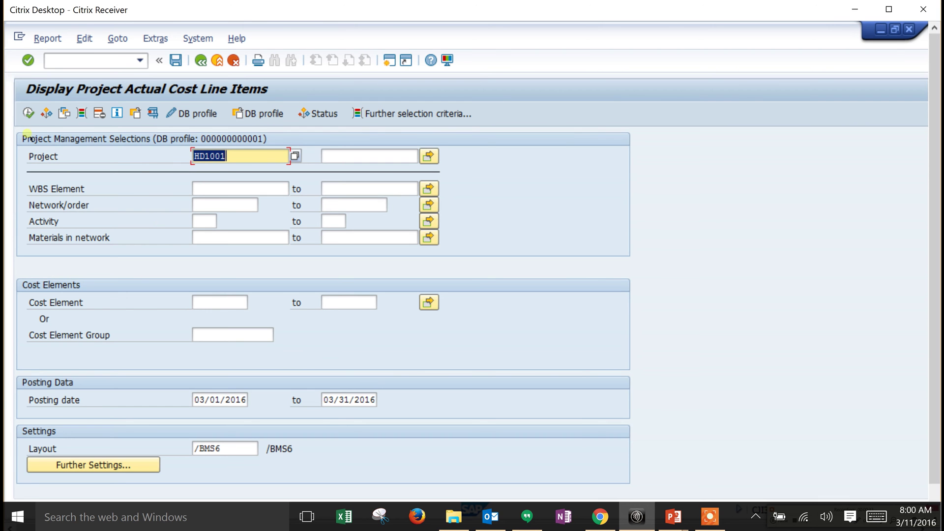
{"action": "left_click", "coordinate": [28, 114]}
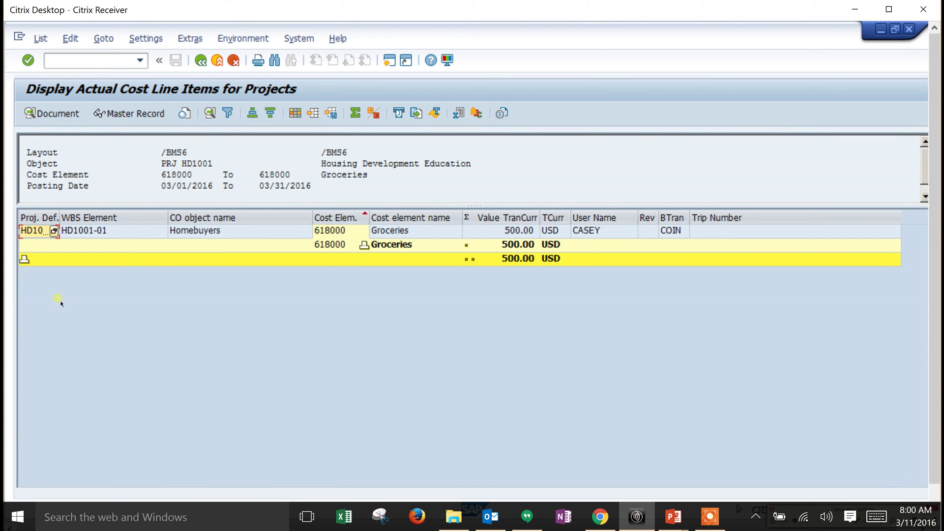
Cancel the spreadsheet export and switch to the exported report workbook in Excel
{"action": "left_click", "coordinate": [461, 114]}
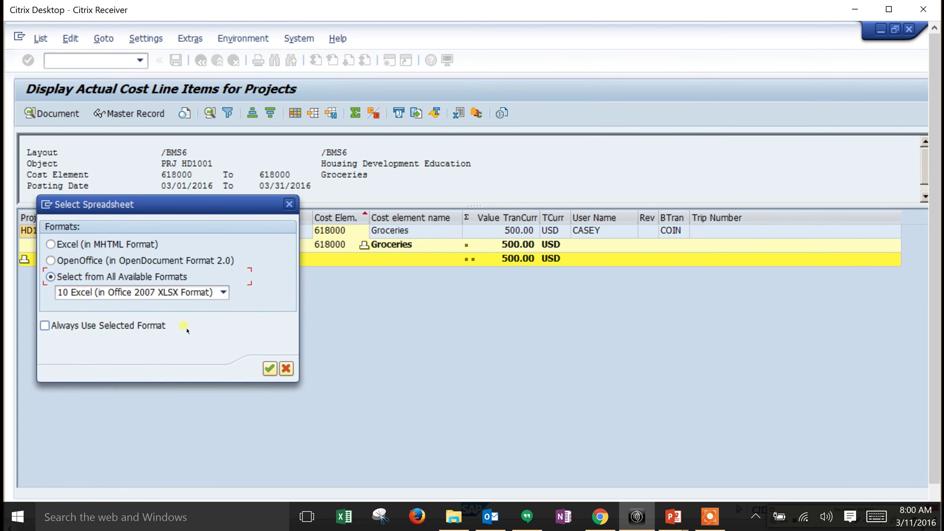
{"action": "left_click", "coordinate": [289, 205]}
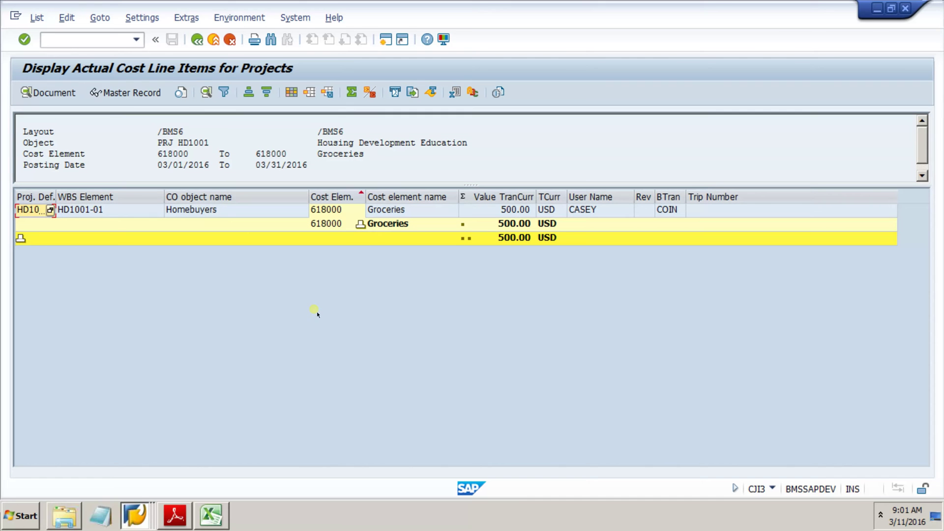
{"action": "left_click", "coordinate": [210, 524]}
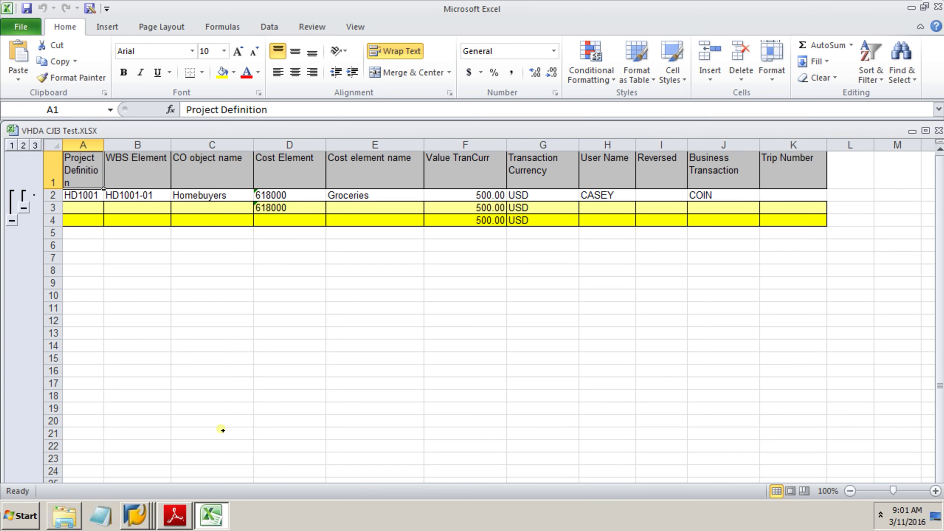
Exit the cost line-item list back to the HD1001 selection screen, confirming with Yes
{"action": "left_click", "coordinate": [141, 516]}
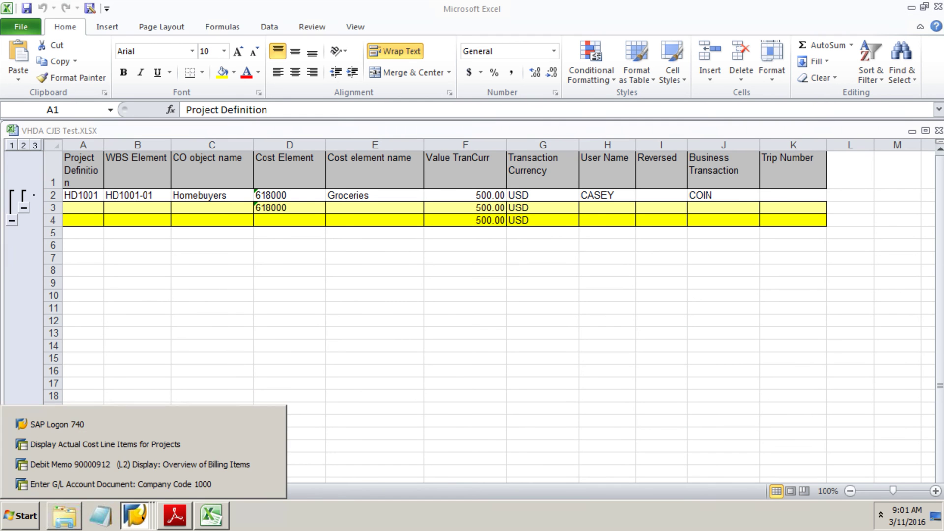
{"action": "left_click", "coordinate": [110, 445]}
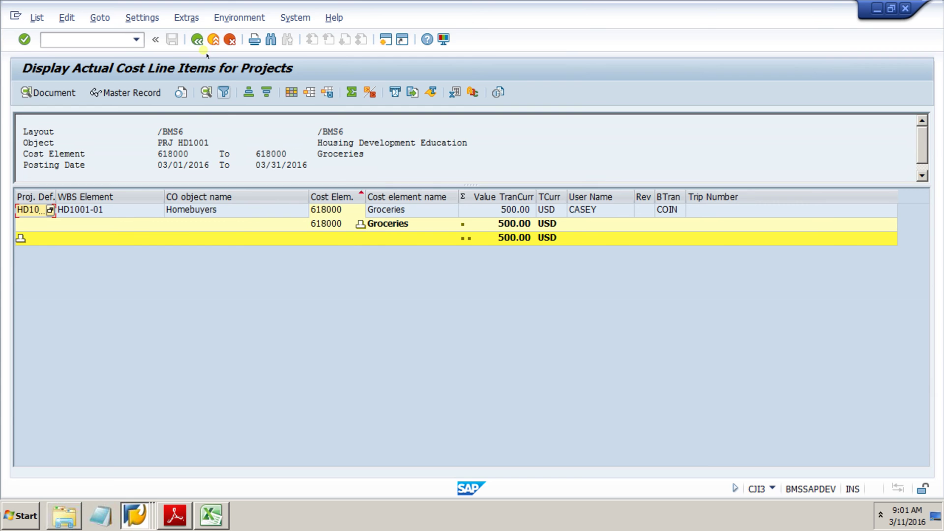
{"action": "left_click", "coordinate": [197, 40]}
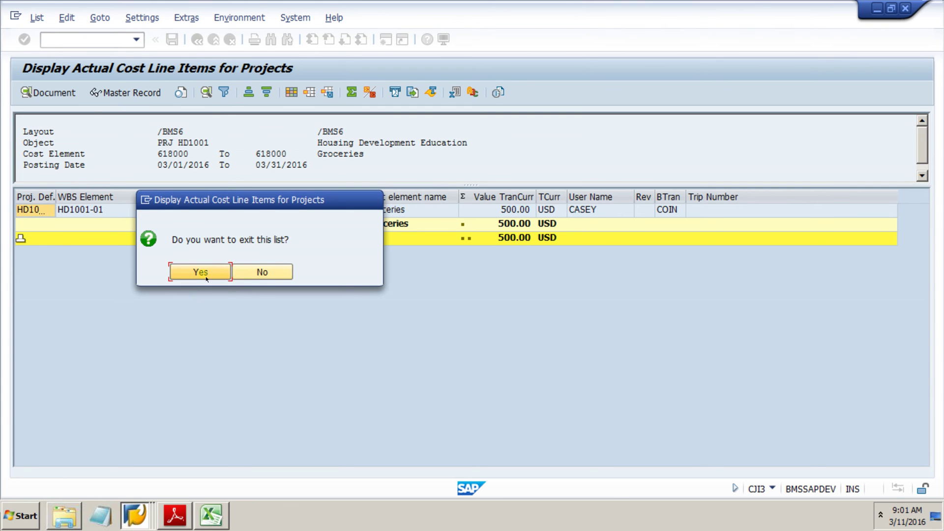
{"action": "left_click", "coordinate": [200, 272]}
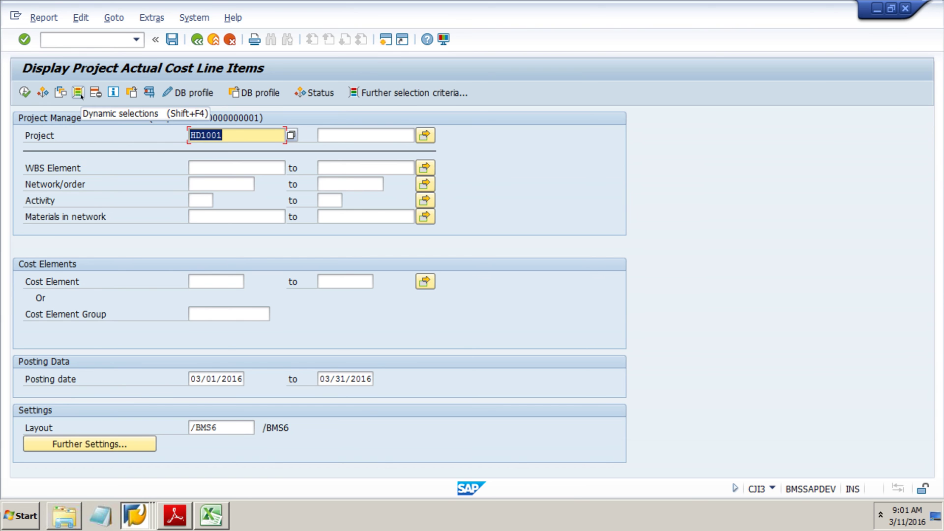
Show the Debit Memo 90000912 overview, then switch to the matching 75,000.00 USD invoice PDF
{"action": "left_click", "coordinate": [134, 514]}
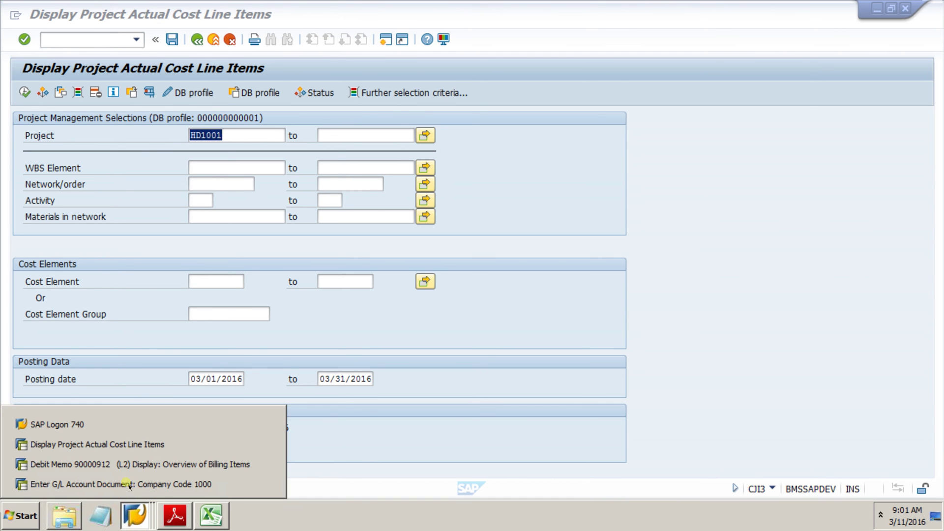
{"action": "left_click", "coordinate": [126, 465]}
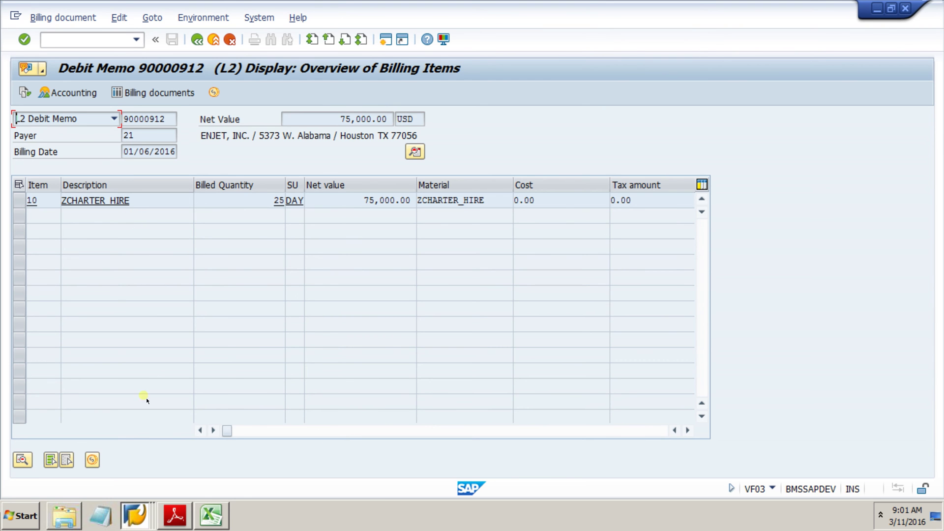
{"action": "left_click", "coordinate": [175, 515]}
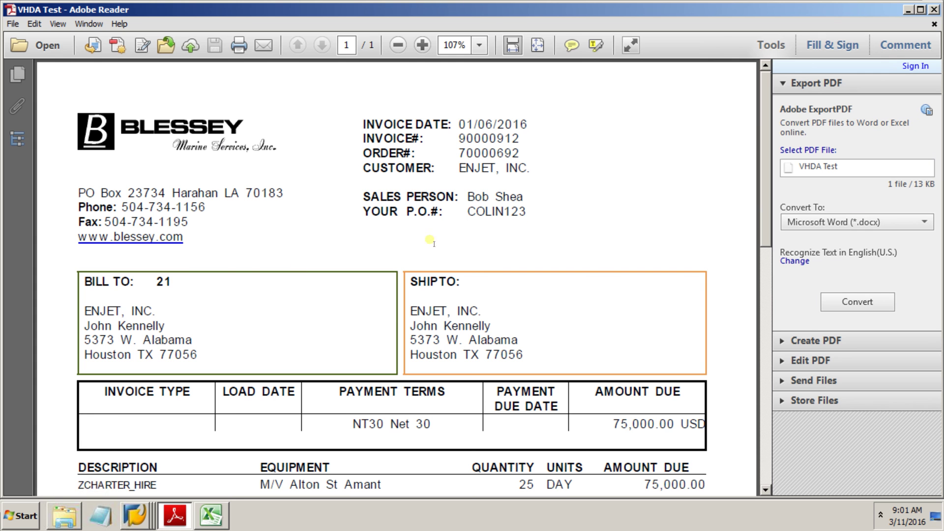
Scroll the invoice to its NT30 terms and 75,000.00 USD amount due, then list SAP windows
{"action": "scroll", "coordinate": [588, 199], "scroll_direction": "down", "scroll_amount": 8}
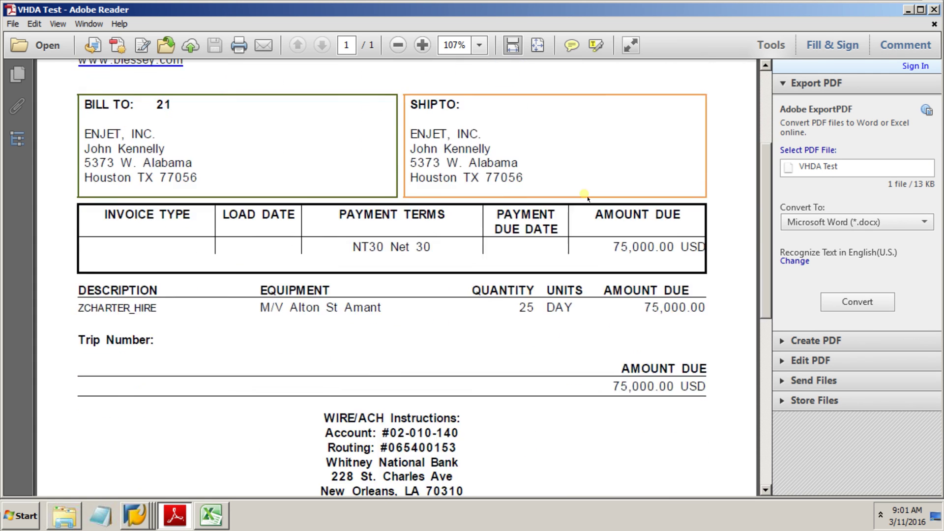
{"action": "scroll", "coordinate": [565, 246], "scroll_direction": "up", "scroll_amount": 8}
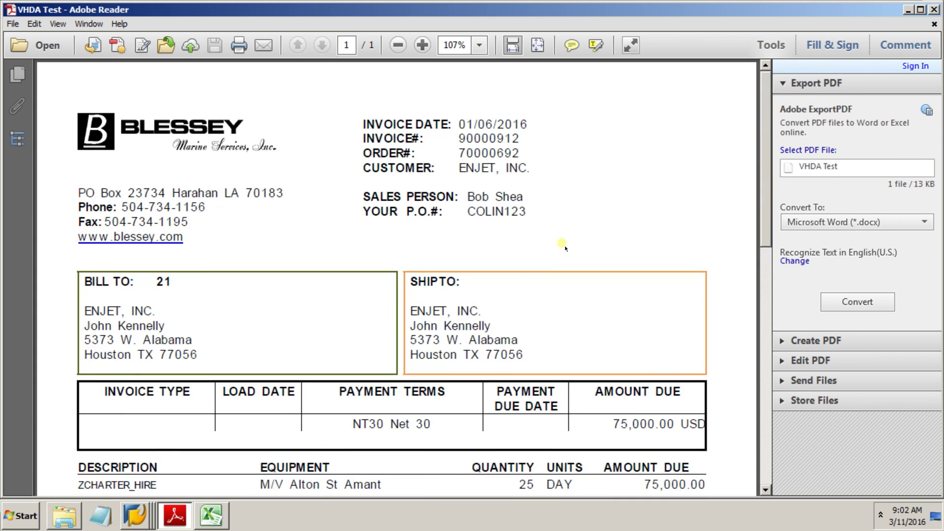
{"action": "left_click", "coordinate": [138, 523]}
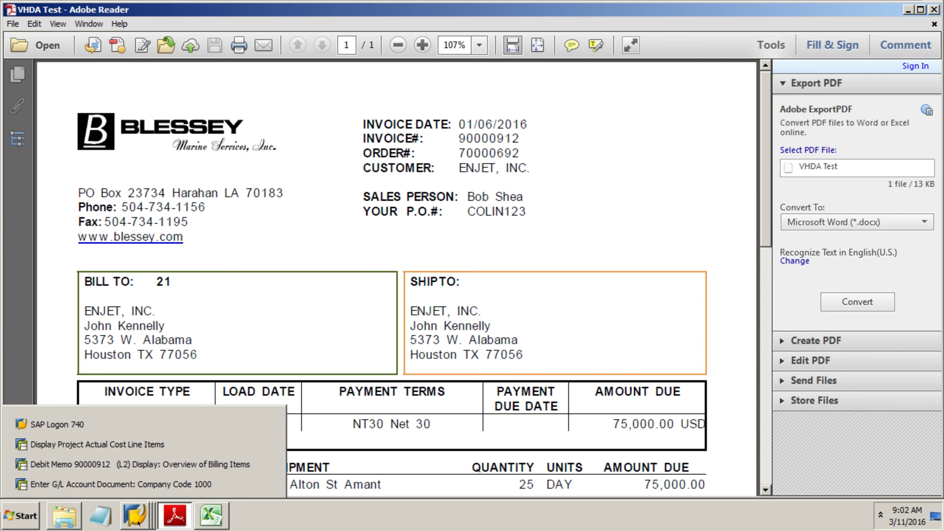
Load the HOUSING DEVELOPMENT template into FB50: 500.00 debit to 618000 Groceries, 500.00 credit to 105000
{"action": "left_click", "coordinate": [119, 485]}
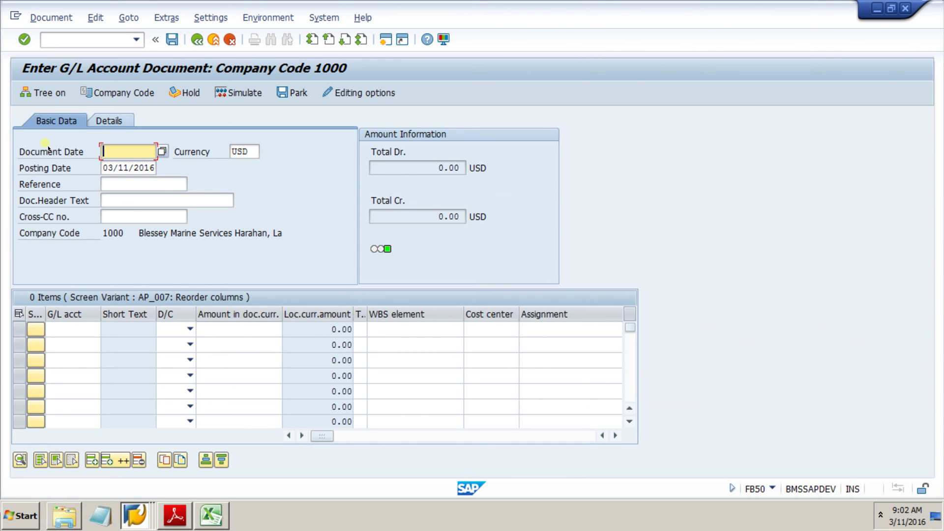
{"action": "left_click", "coordinate": [49, 93]}
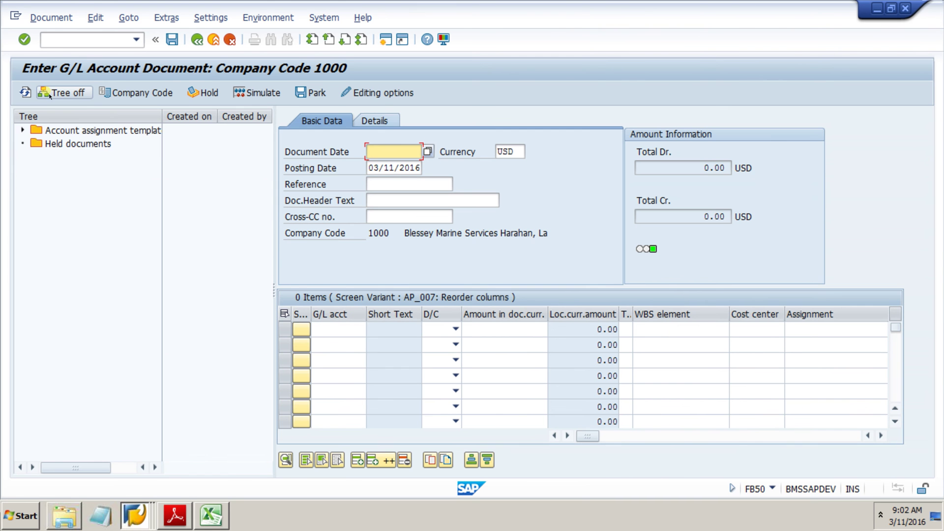
{"action": "left_click", "coordinate": [22, 131]}
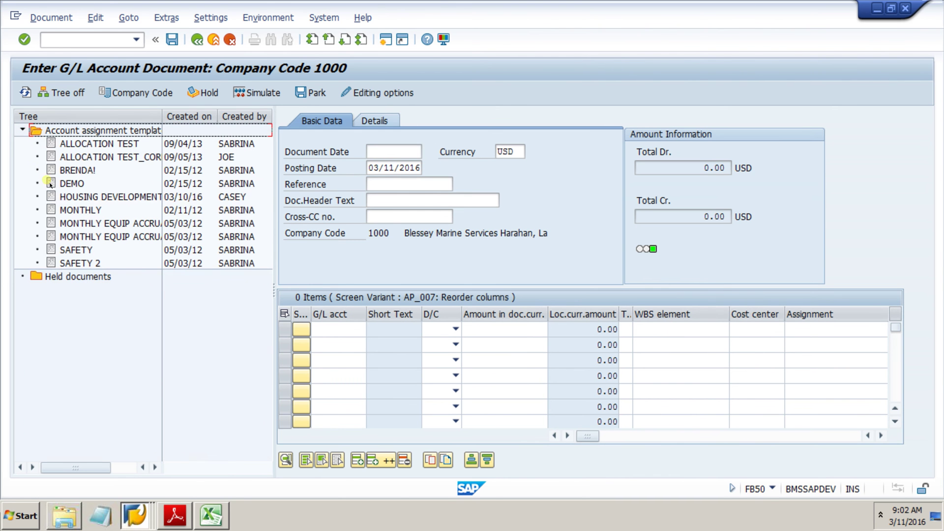
{"action": "double_click", "coordinate": [80, 197]}
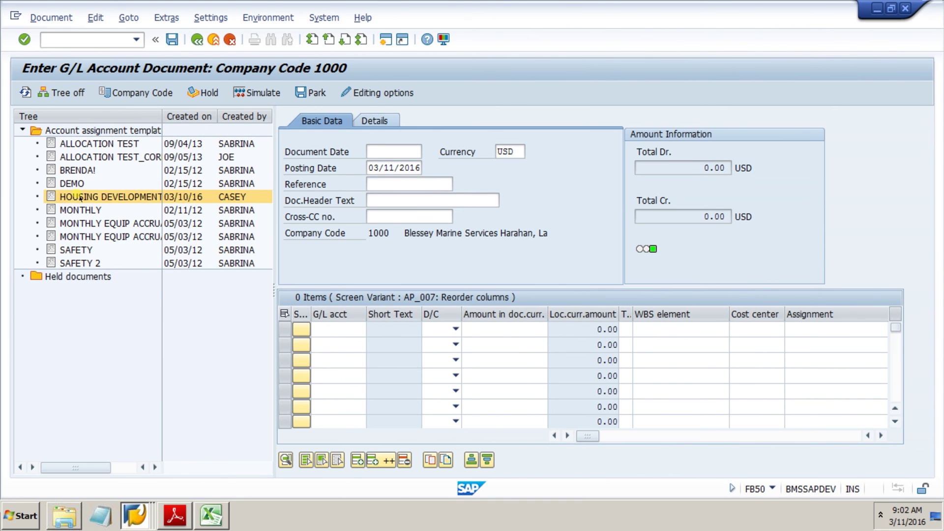
{"action": "left_click", "coordinate": [63, 93]}
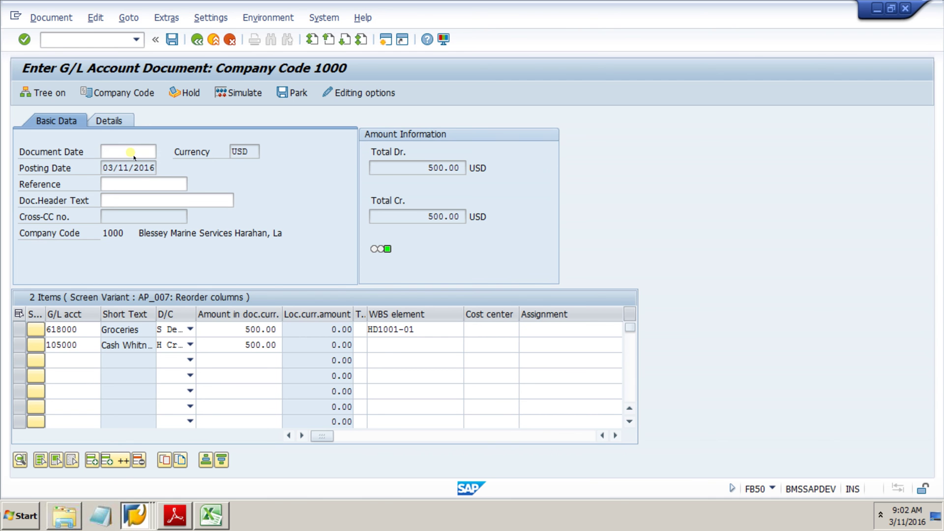
Date the document 03/11/2016, set reference CP1001-01_3/11, and post it as document 100001058
{"action": "key", "text": "F4"}
{"action": "key", "text": "Return"}
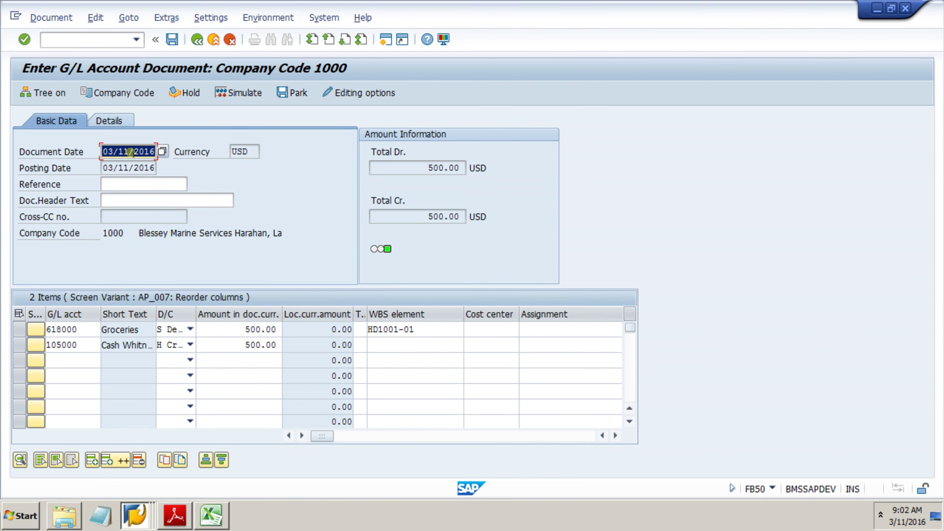
{"action": "left_click", "coordinate": [134, 187]}
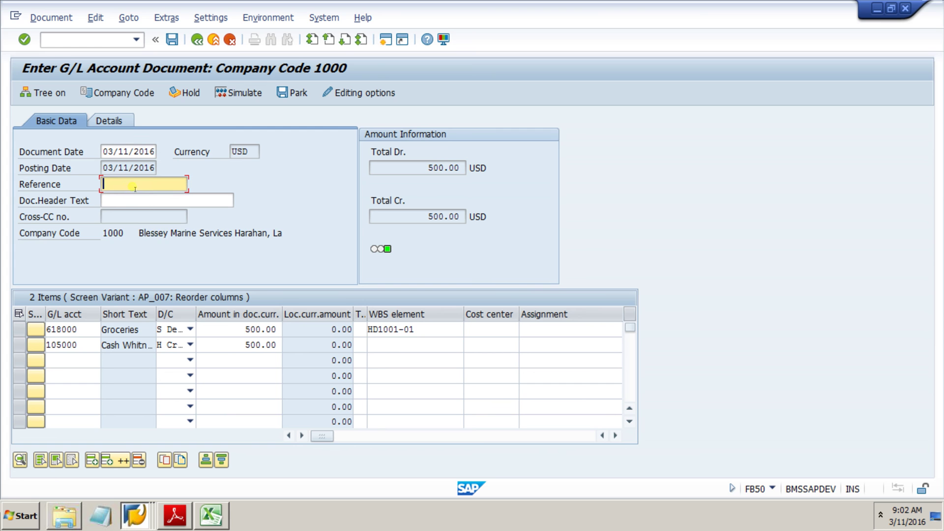
{"action": "left_click", "coordinate": [136, 197]}
{"action": "key", "text": "BackSpace"}
{"action": "type", "text": "1001-01_3/11"}
{"action": "key", "text": "Return"}
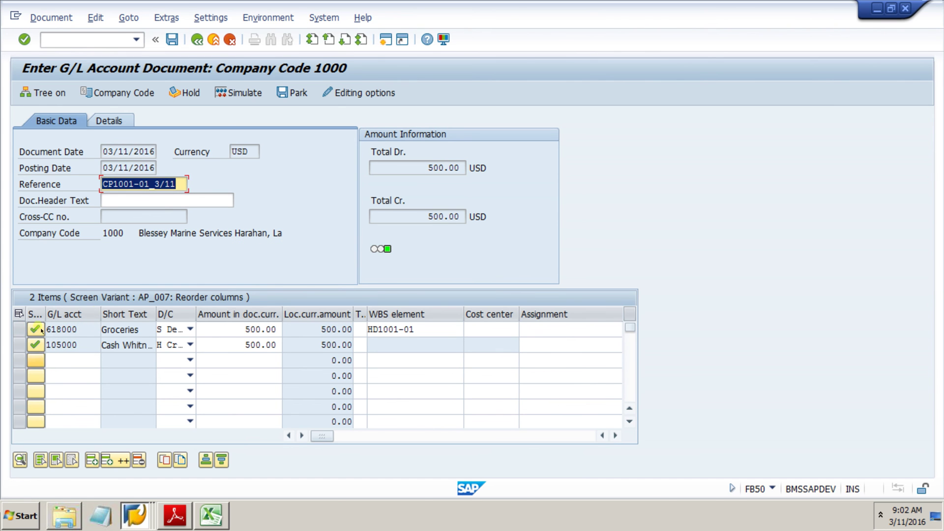
{"action": "left_click", "coordinate": [172, 40]}
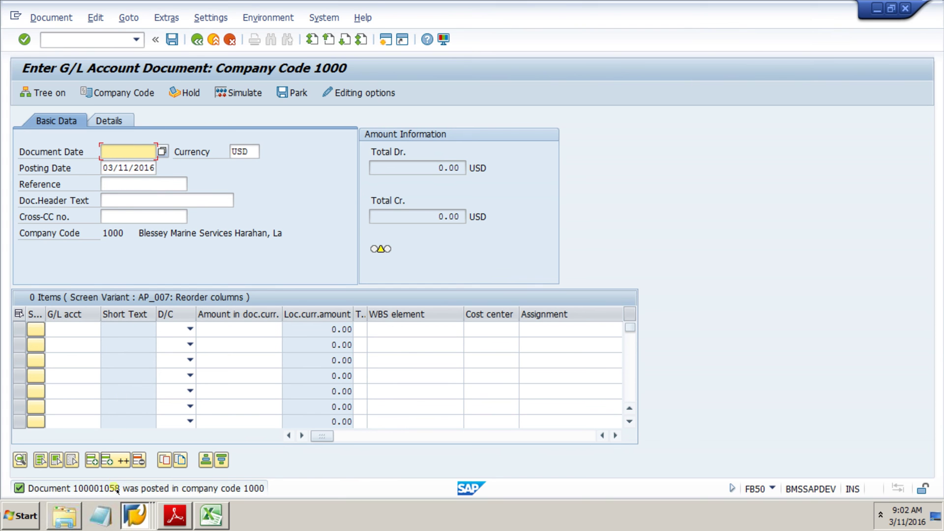
Rerun CJI3 for HD1001, now listing two 500.00 USD Groceries items totalling 1,000.00 USD
{"action": "left_click", "coordinate": [138, 516]}
{"action": "left_click", "coordinate": [132, 445]}
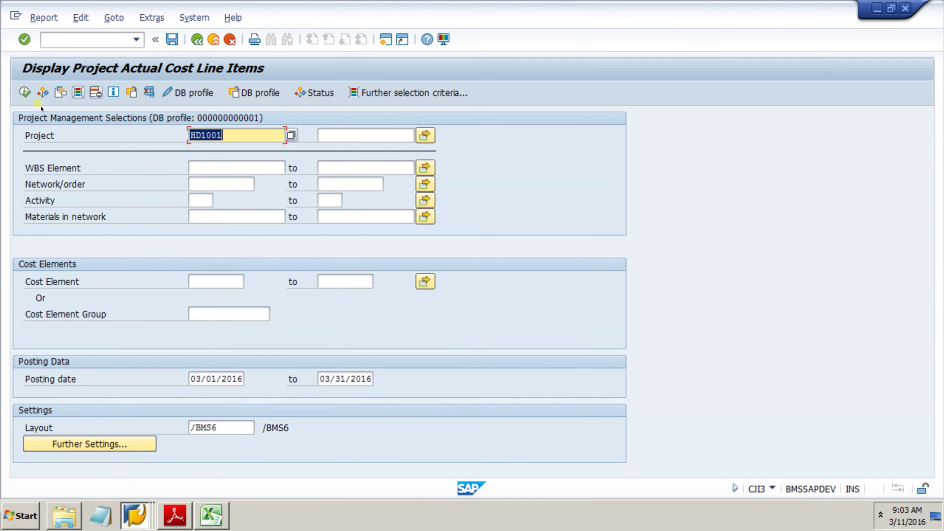
{"action": "left_click", "coordinate": [23, 92]}
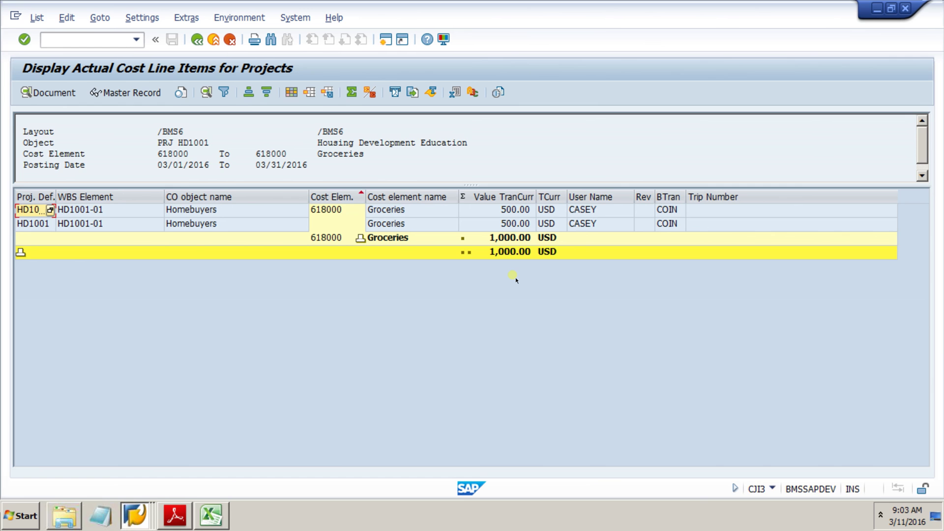
{"action": "key", "text": "shift+F2"}
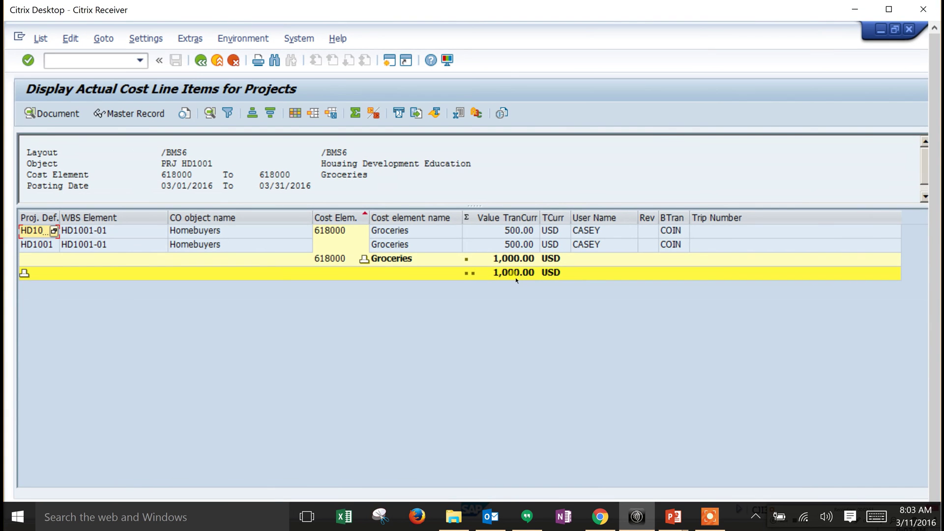